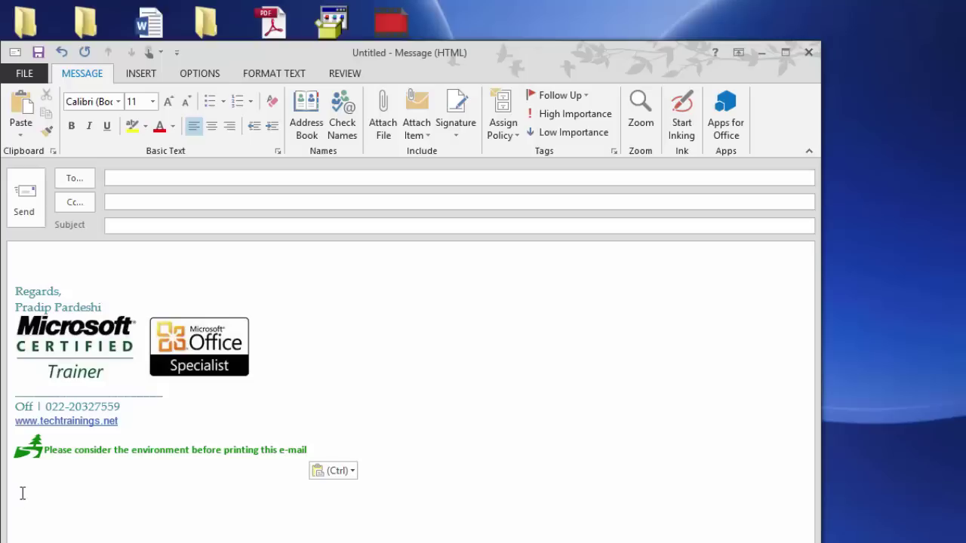
Switch from the blank Outlook message to File Explorer's OneDrive > Excel > Dashboard folder
{"action": "left_click", "coordinate": [30, 540]}
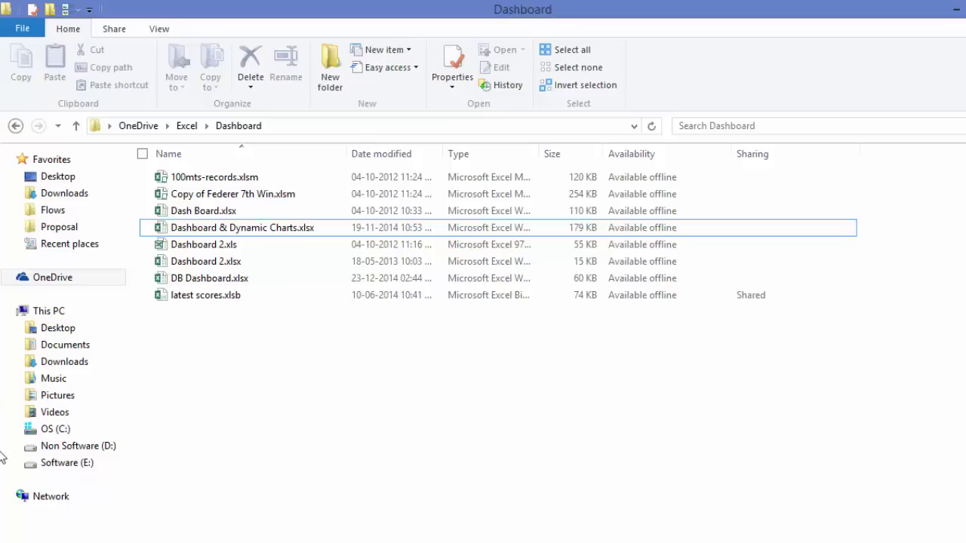
{"action": "left_click", "coordinate": [203, 231]}
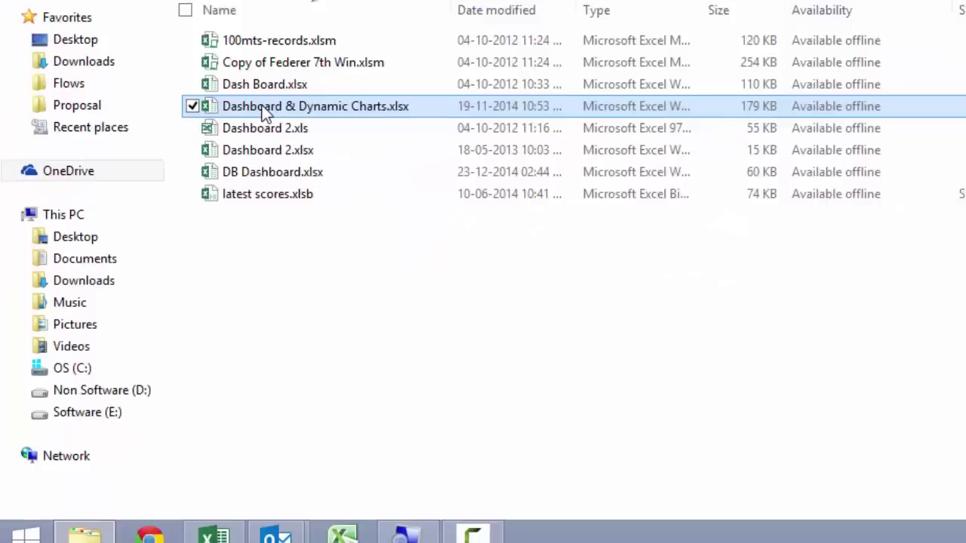
{"action": "right_click", "coordinate": [218, 203]}
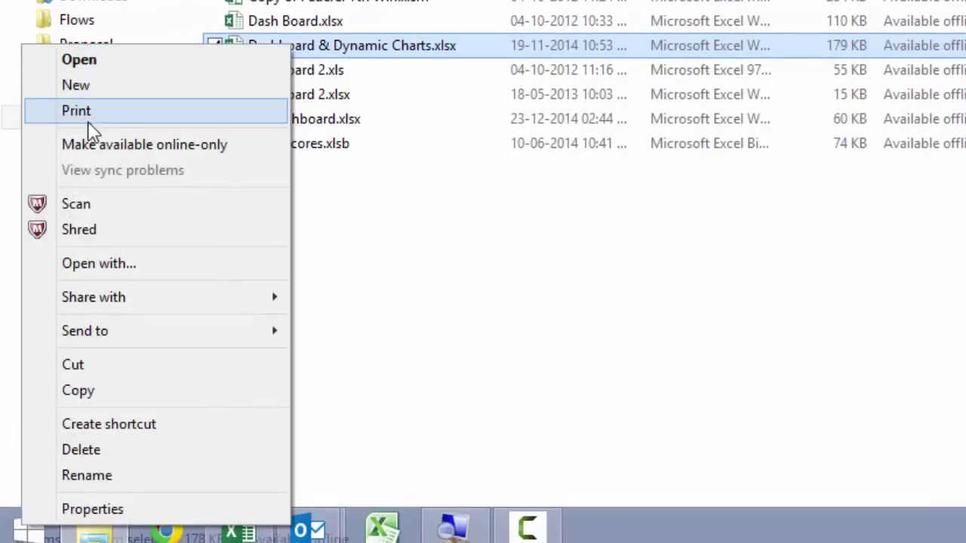
{"action": "mouse_move", "coordinate": [97, 339]}
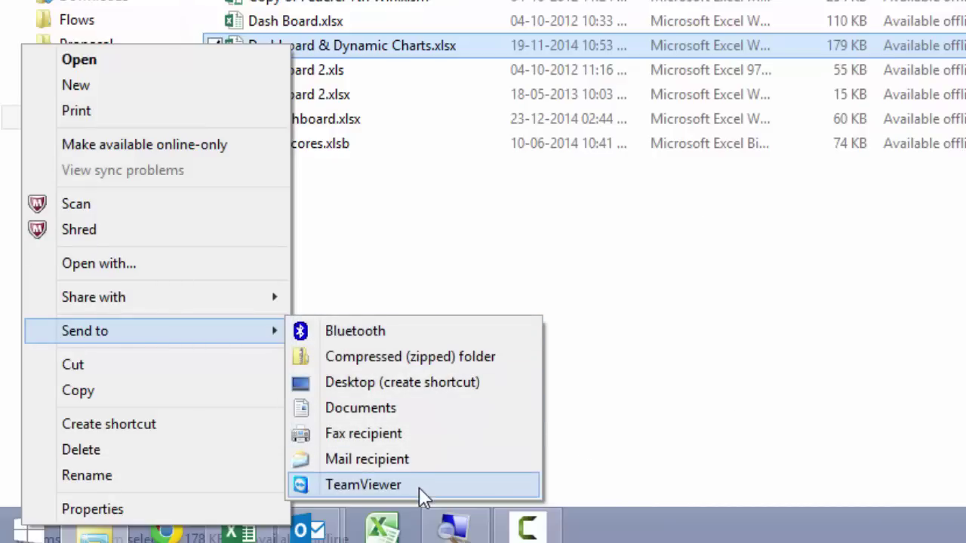
{"action": "left_click", "coordinate": [695, 370]}
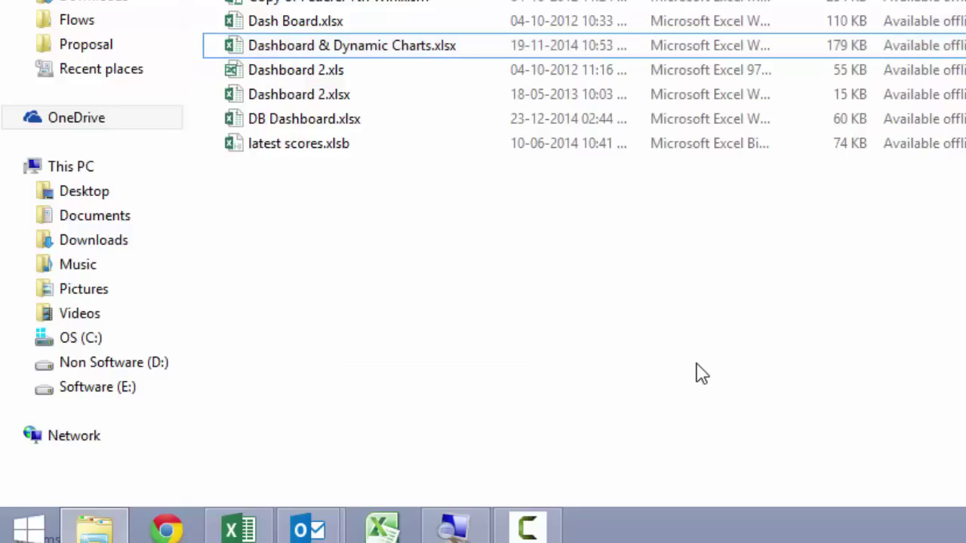
Copy Dashboard & Dynamic Charts.xlsx's full path using the Shift+right-click Copy as path command
{"action": "left_click", "coordinate": [459, 53]}
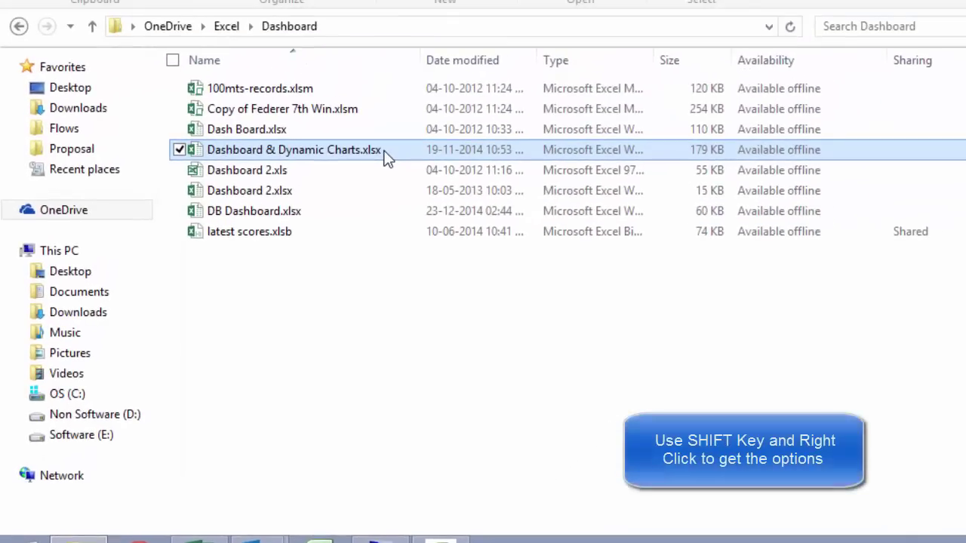
{"action": "right_click", "coordinate": [386, 157], "text": "shift"}
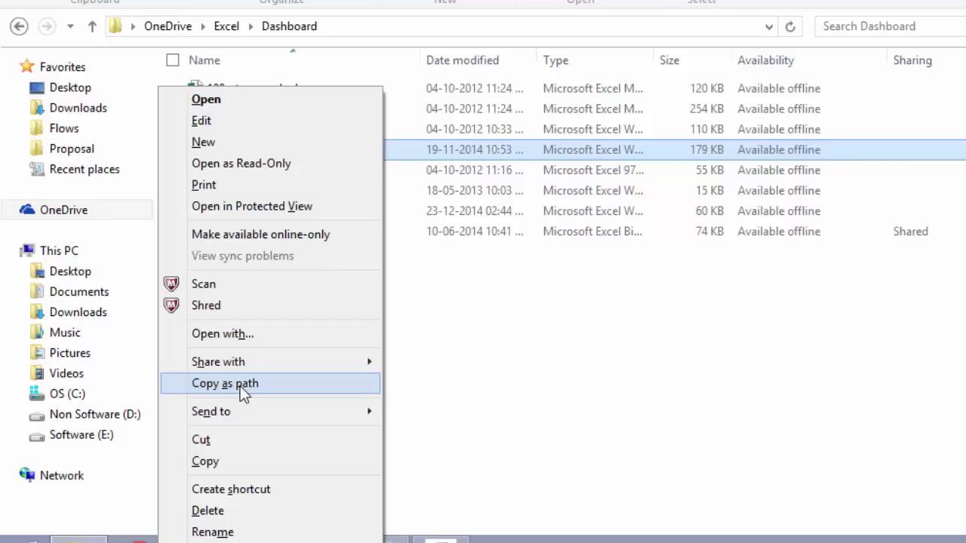
{"action": "mouse_move", "coordinate": [249, 417]}
{"action": "left_click", "coordinate": [248, 381]}
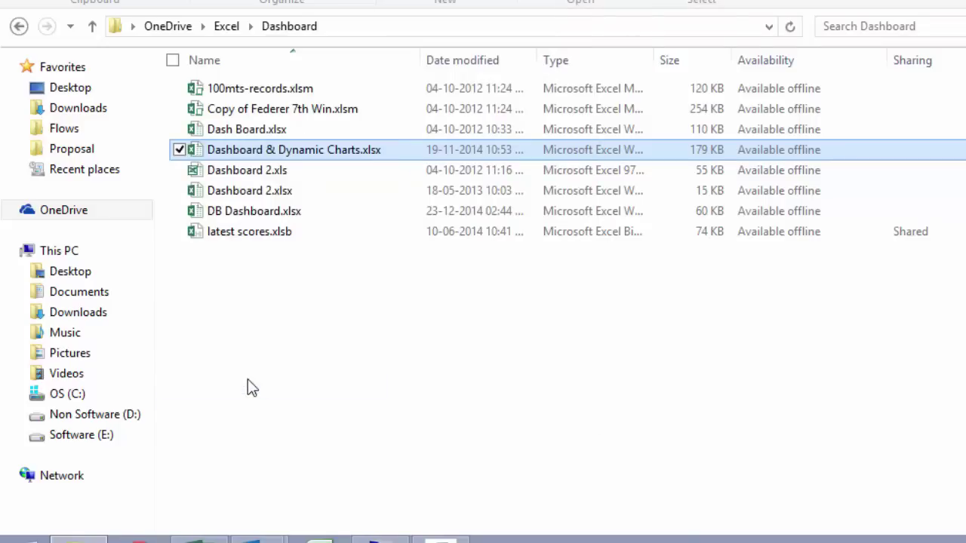
Attach Dashboard & Dynamic Charts.xlsx to the Untitled message by pasting its copied path into Attach File
{"action": "mouse_move", "coordinate": [253, 539]}
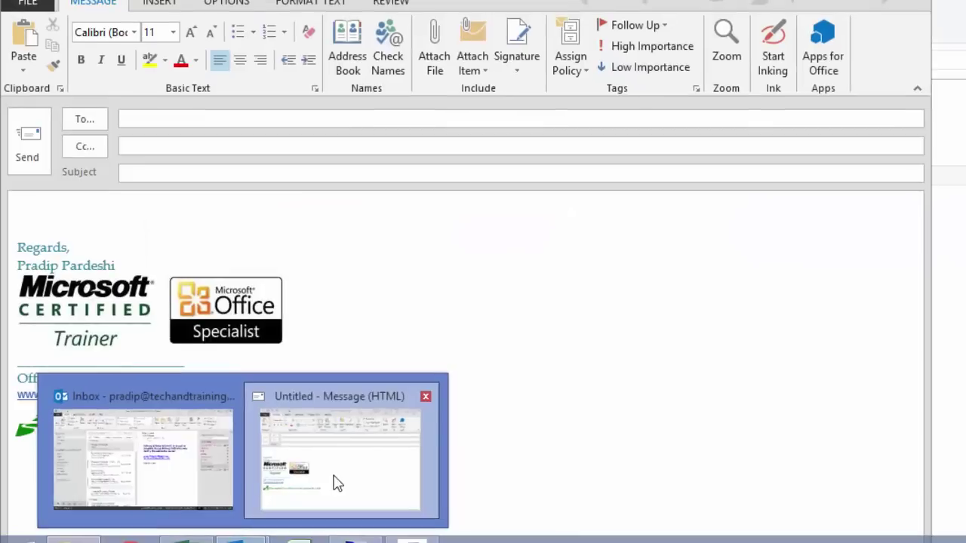
{"action": "left_click", "coordinate": [336, 483]}
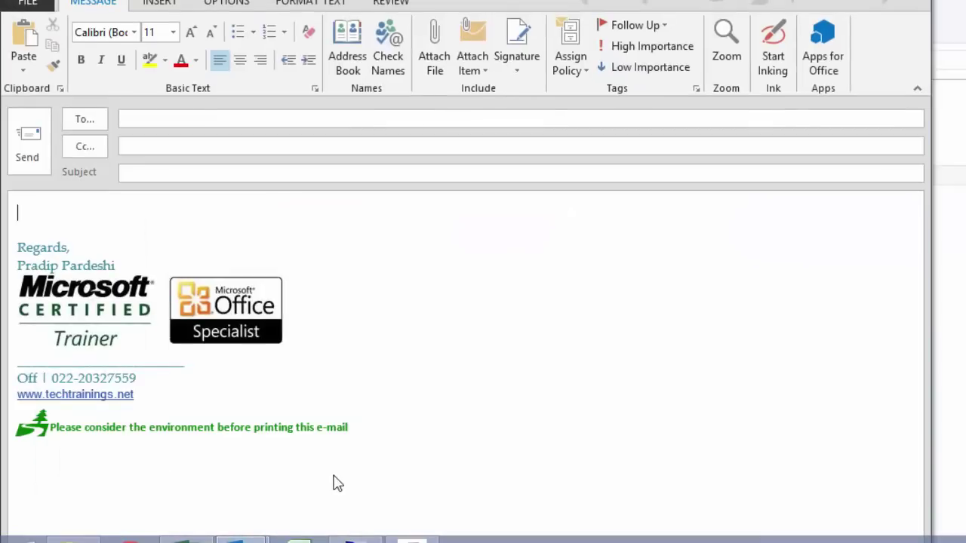
{"action": "left_click", "coordinate": [434, 60]}
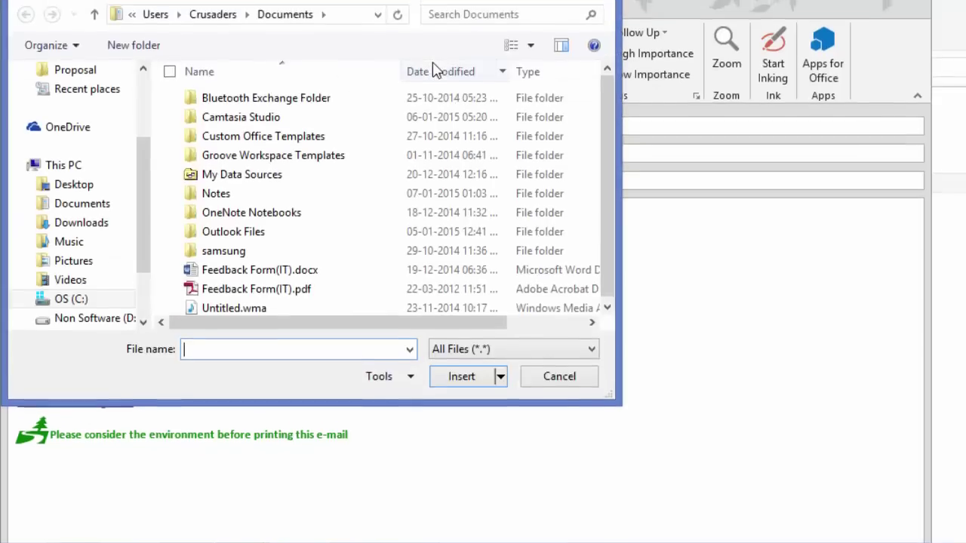
{"action": "key", "text": "ctrl+v"}
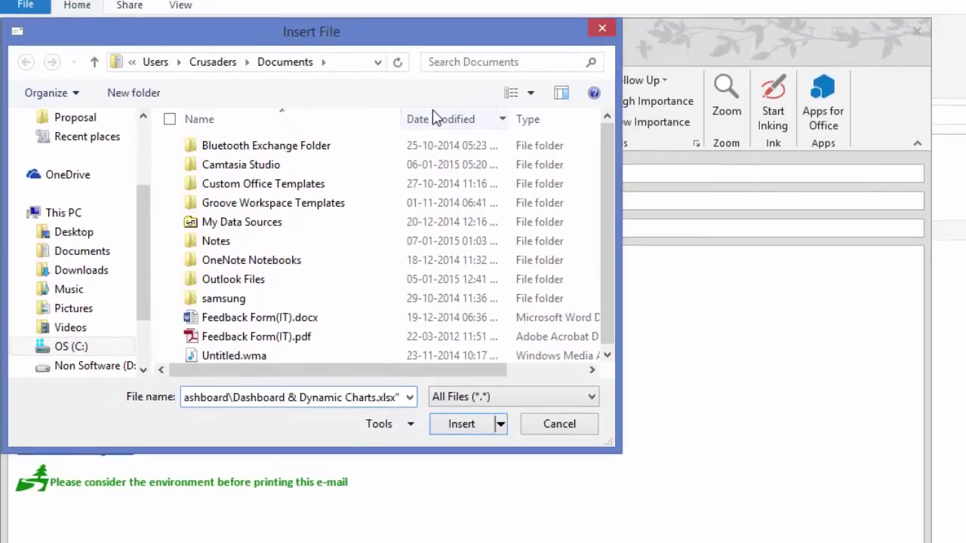
{"action": "left_click", "coordinate": [475, 428]}
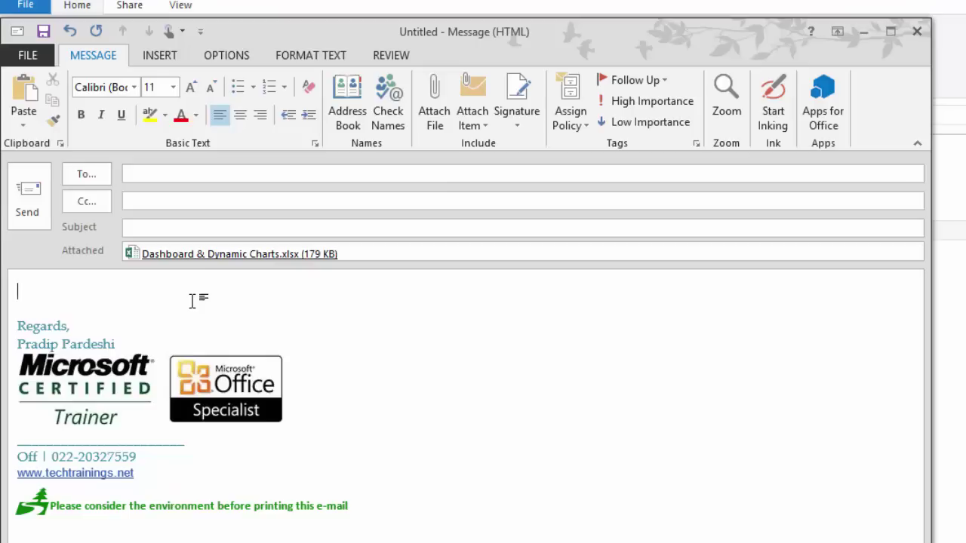
Type 'Path : ' in the message body followed by the pasted workbook path
{"action": "type", "text": "Path :"}
{"action": "key", "text": "ctrl+v"}
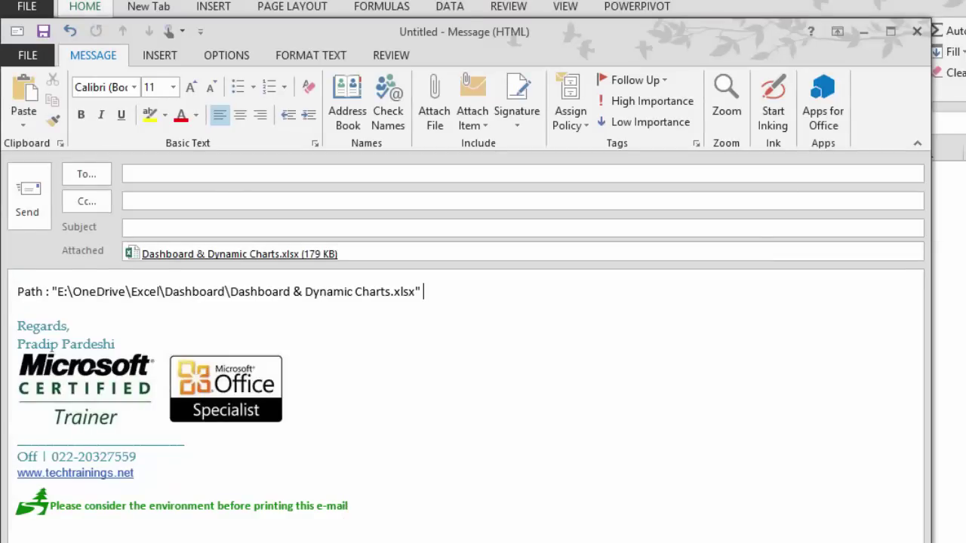
Email Excel Training File.xls via File > Share > Send as Attachment, then close that Outlook draft
{"action": "left_click", "coordinate": [184, 542]}
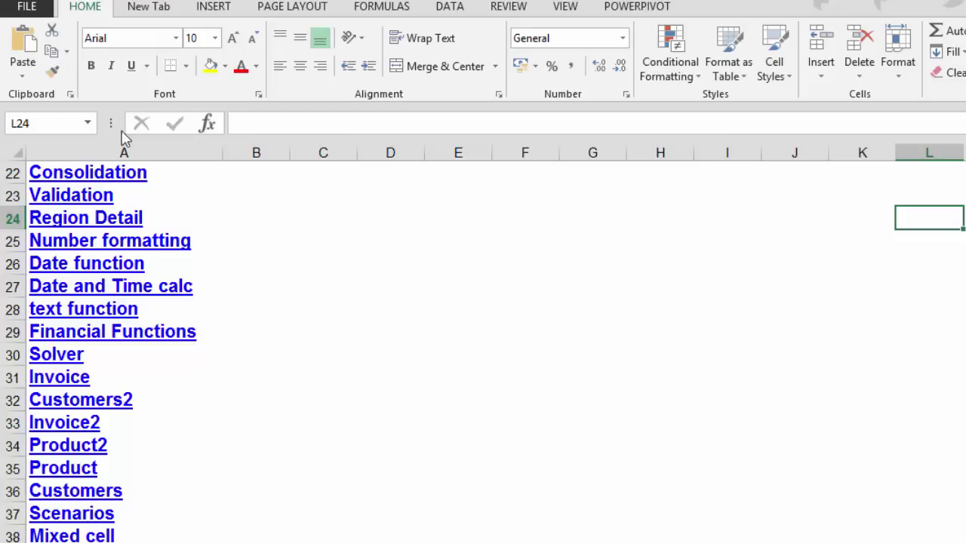
{"action": "left_click", "coordinate": [29, 9]}
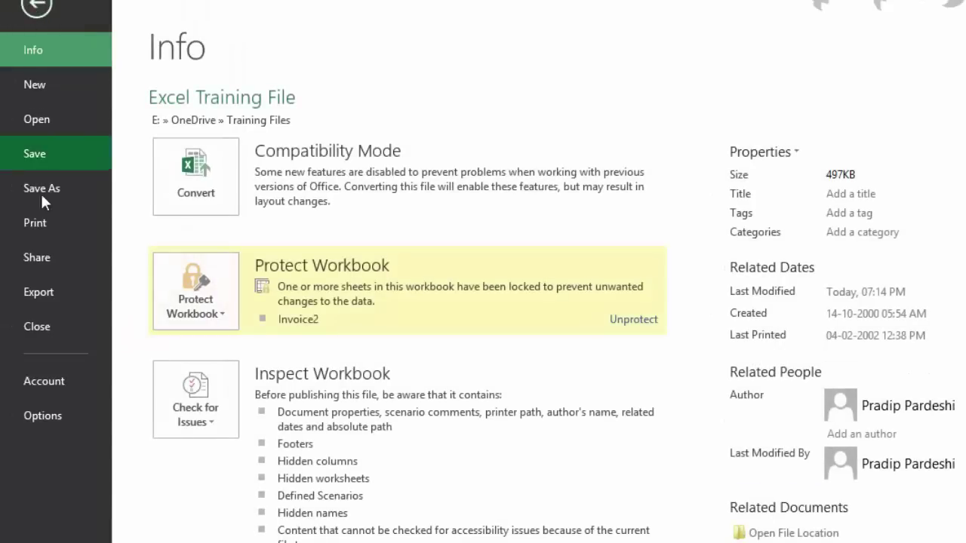
{"action": "left_click", "coordinate": [46, 262]}
{"action": "left_click", "coordinate": [233, 269]}
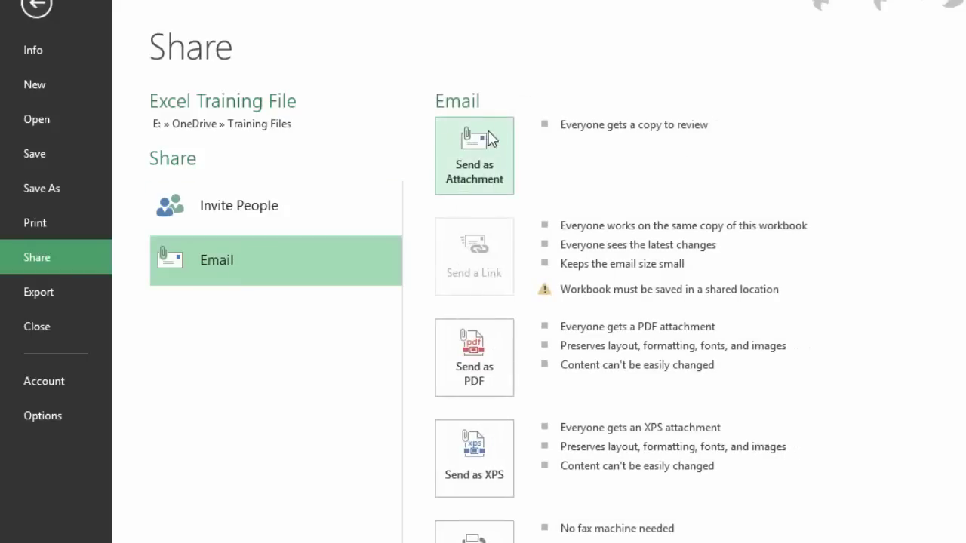
{"action": "left_click", "coordinate": [474, 155]}
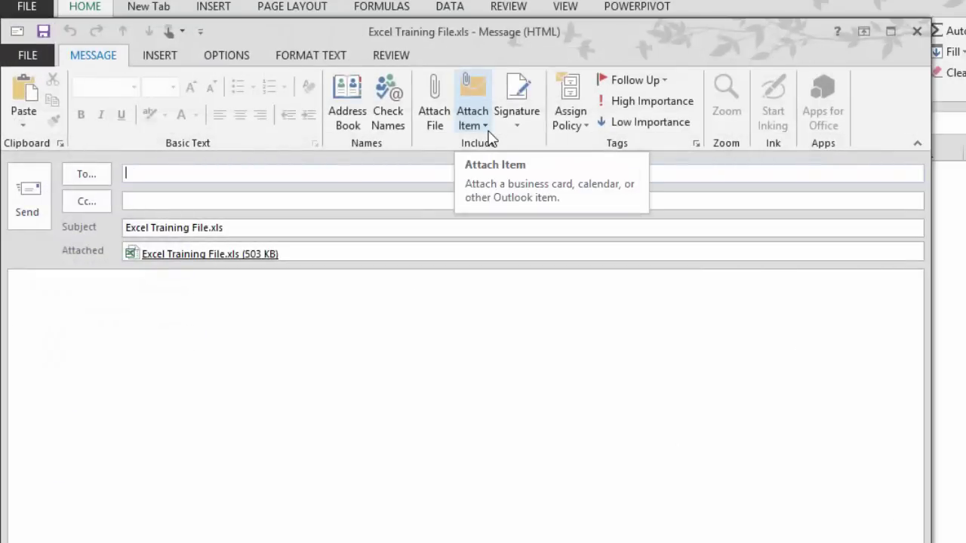
{"action": "left_click", "coordinate": [916, 32]}
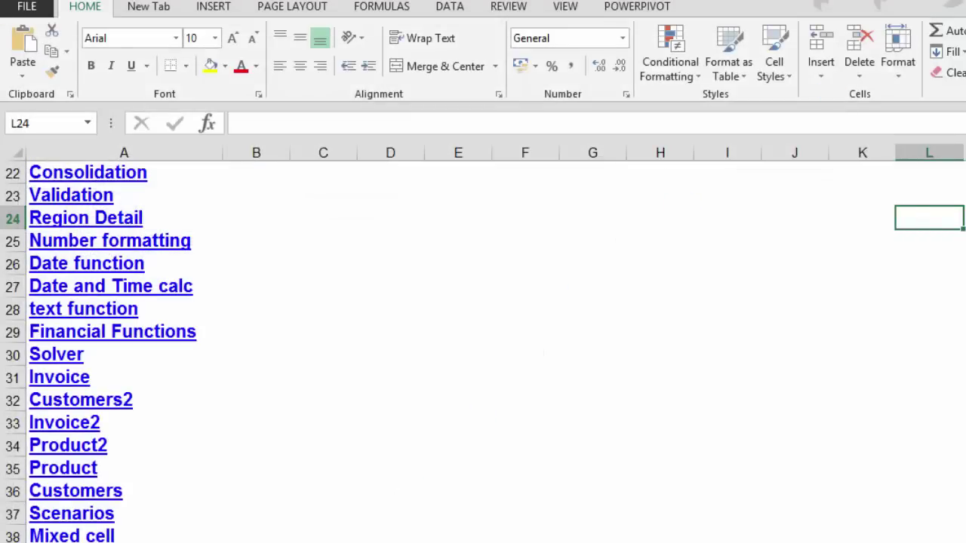
Open Excel's Quick Access Toolbar customization and list the Commands Not in the Ribbon
{"action": "left_click", "coordinate": [332, 537]}
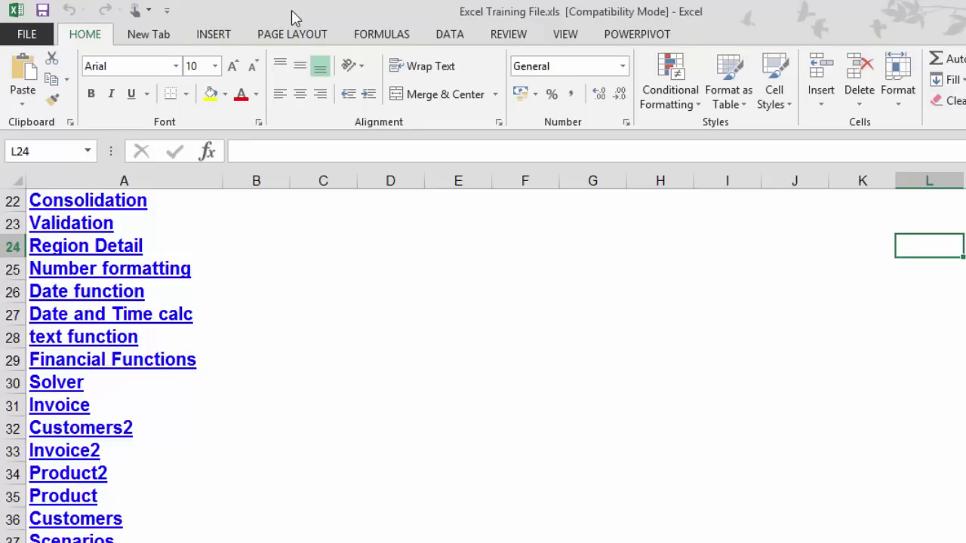
{"action": "left_click", "coordinate": [168, 10]}
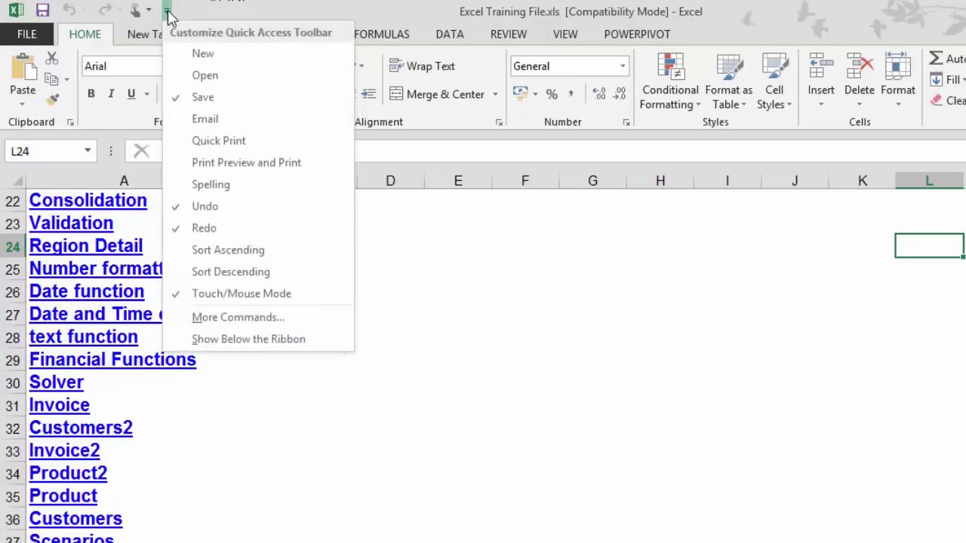
{"action": "left_click", "coordinate": [245, 324]}
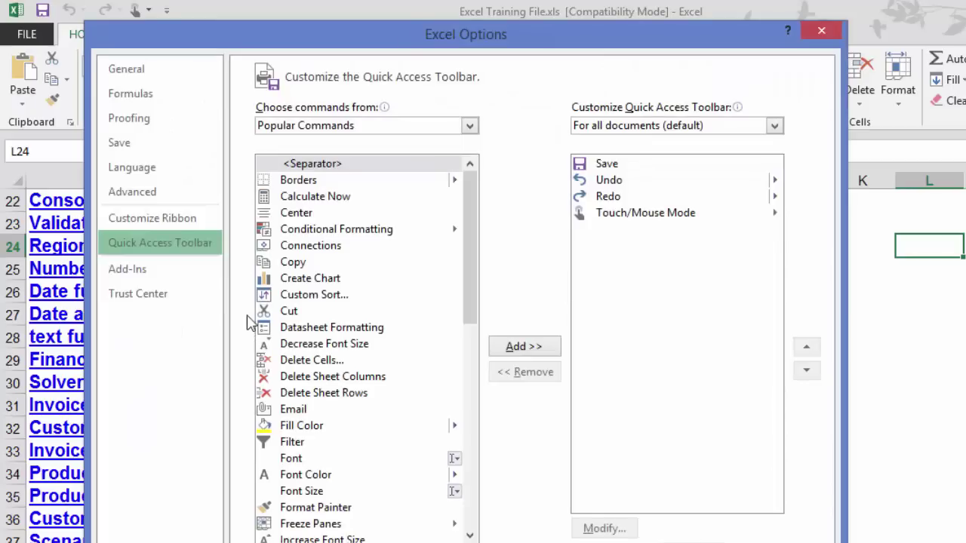
{"action": "left_click", "coordinate": [353, 125]}
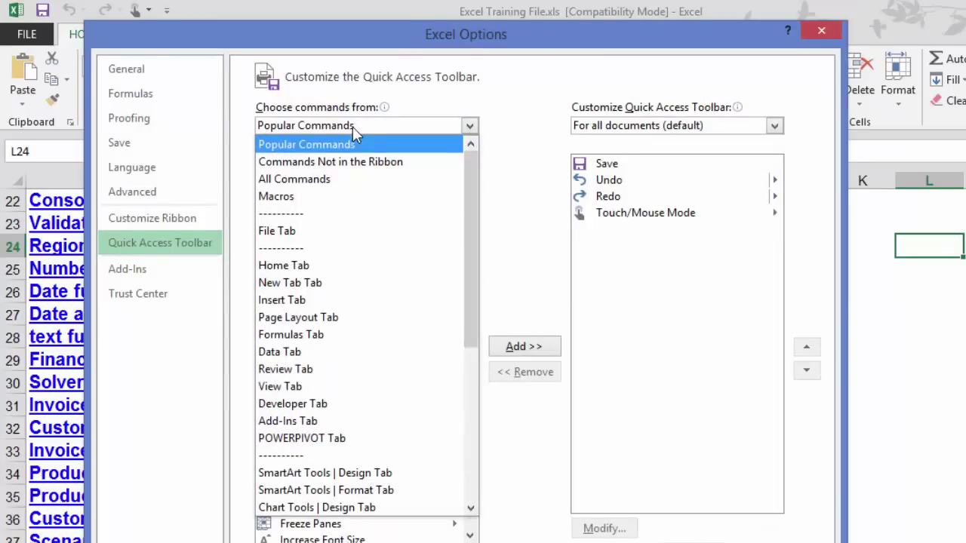
{"action": "left_click", "coordinate": [350, 163]}
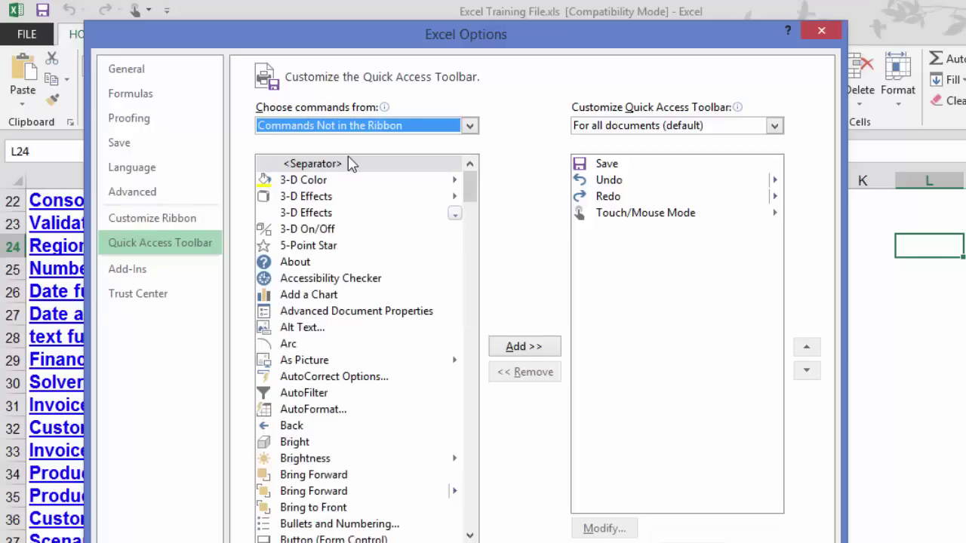
Add Document Location to the Quick Access Toolbar and confirm with OK
{"action": "left_click", "coordinate": [328, 300]}
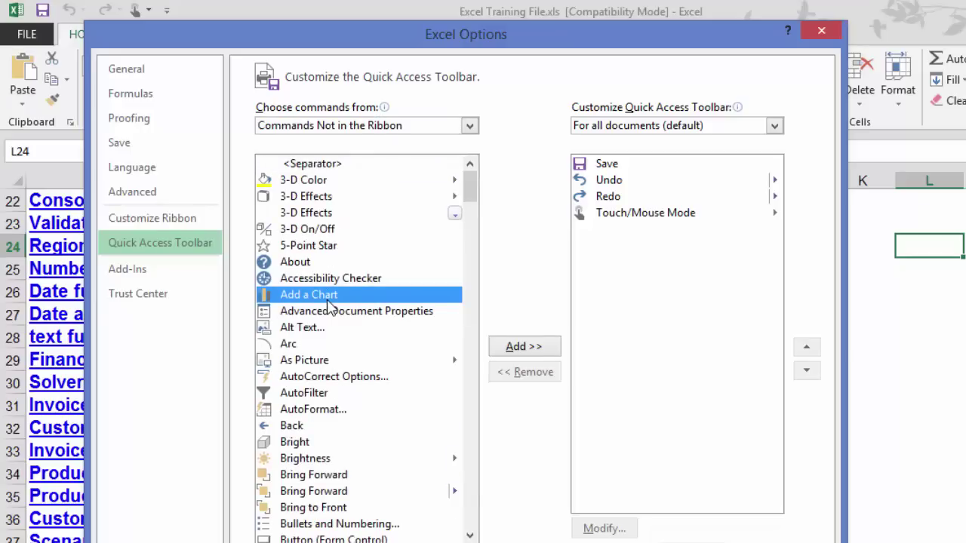
{"action": "key", "text": "Page_Down"}
{"action": "key", "text": "Page_Down"}
{"action": "key", "text": "Page_Down"}
{"action": "key", "text": "Down"}
{"action": "key", "text": "Down"}
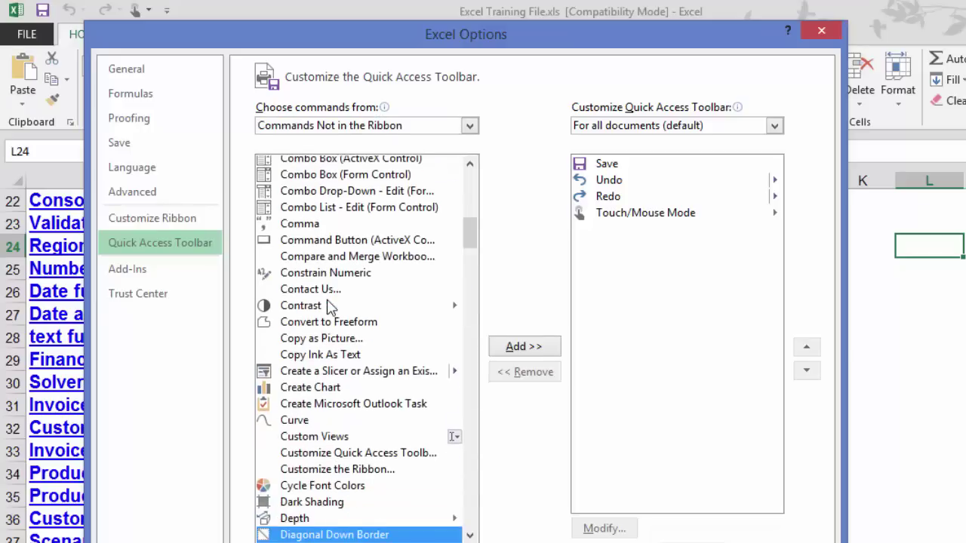
{"action": "key", "text": "Down"}
{"action": "key", "text": "Down"}
{"action": "key", "text": "Down"}
{"action": "key", "text": "Down"}
{"action": "key", "text": "Down"}
{"action": "key", "text": "Down"}
{"action": "key", "text": "Down"}
{"action": "key", "text": "Down"}
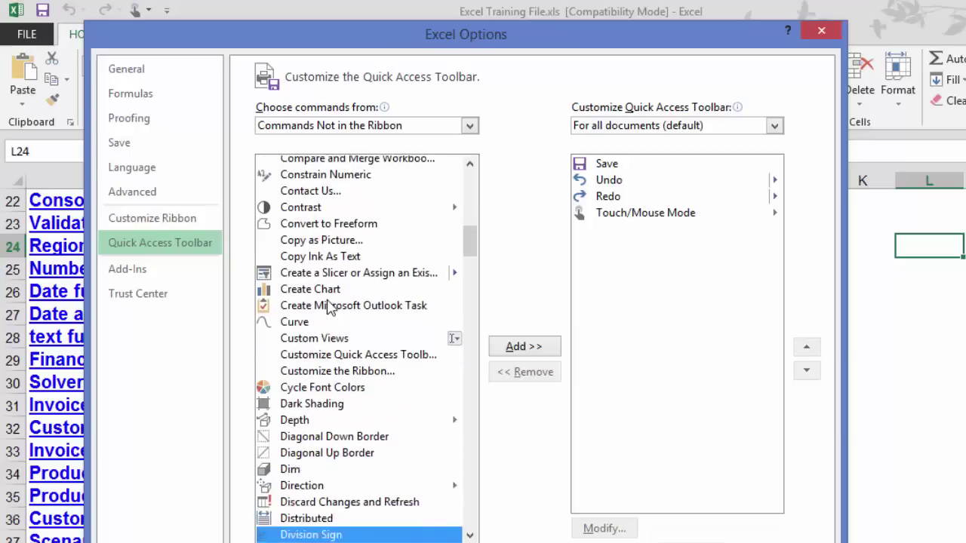
{"action": "key", "text": "Down"}
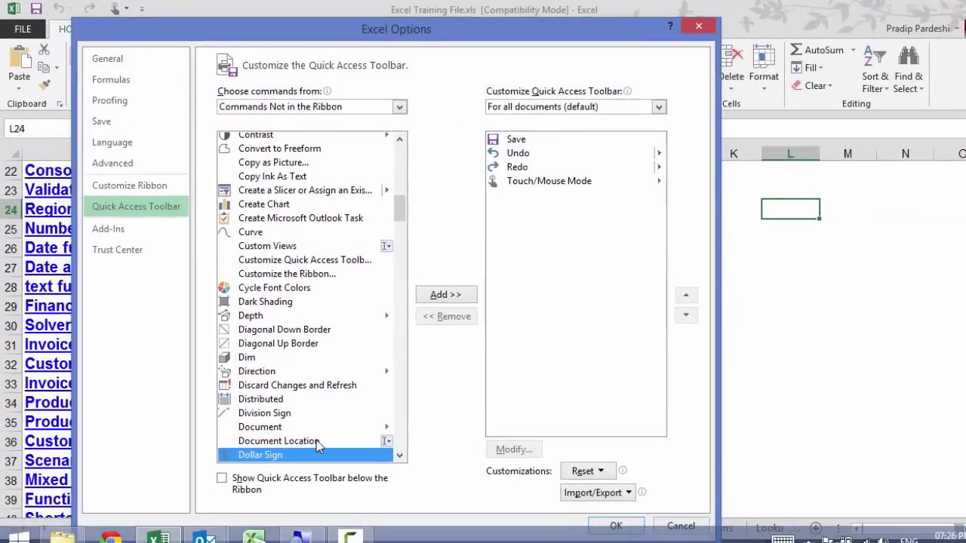
{"action": "left_click", "coordinate": [317, 442]}
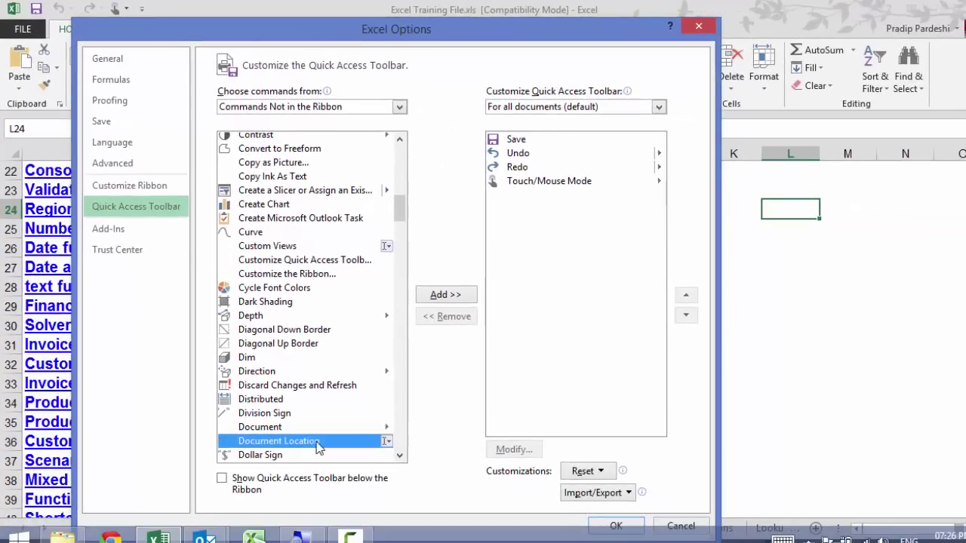
{"action": "left_click", "coordinate": [454, 296]}
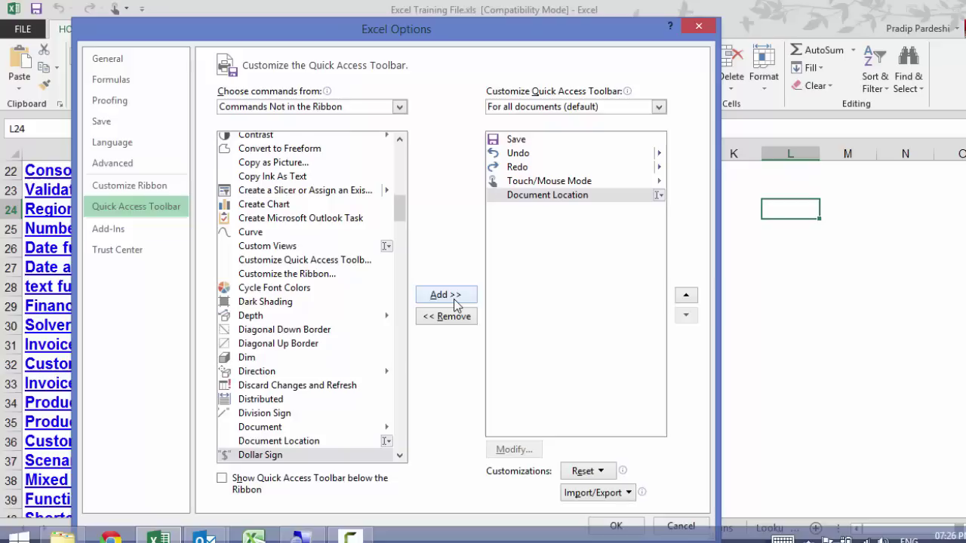
{"action": "left_click", "coordinate": [615, 525]}
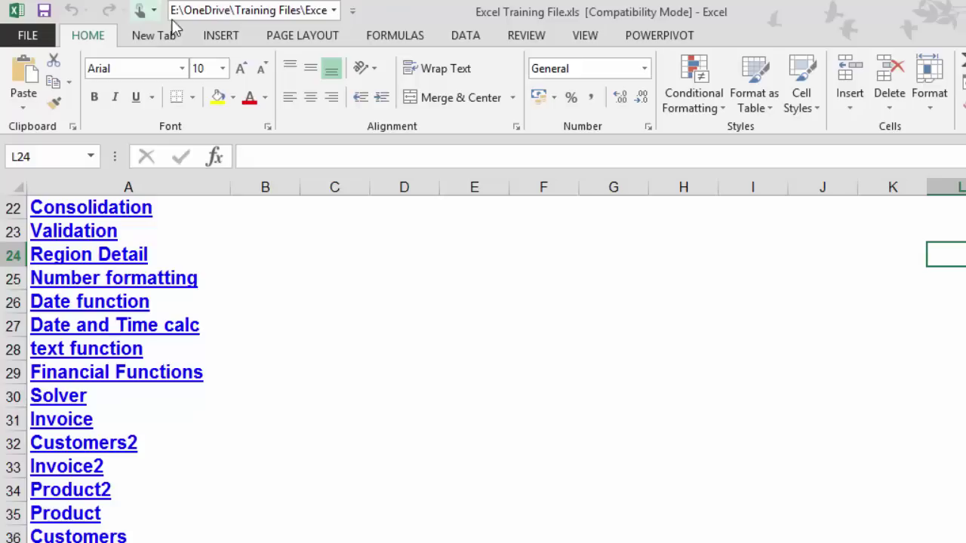
Attach Excel Training File.xls to the Outlook message using the path from Excel's Document Location box
{"action": "left_click", "coordinate": [291, 9]}
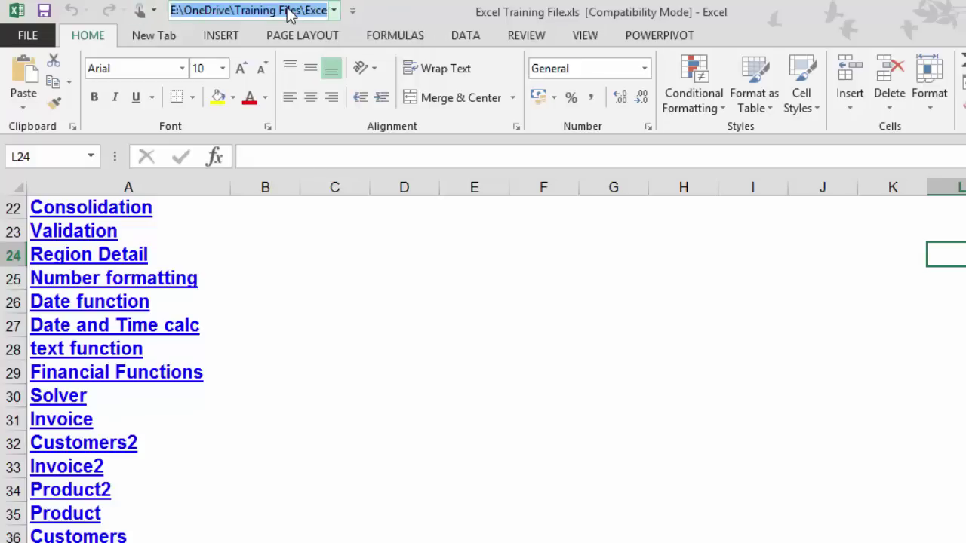
{"action": "left_click", "coordinate": [251, 542]}
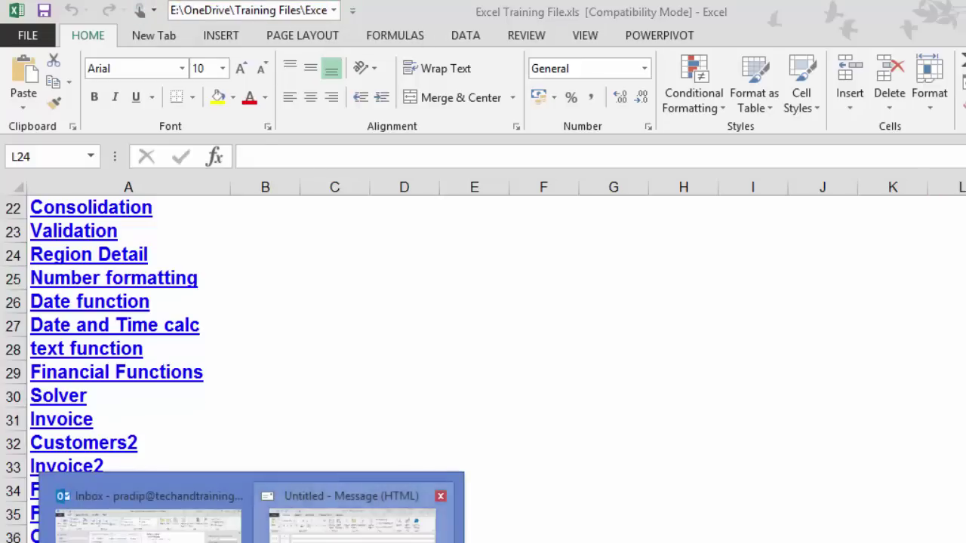
{"action": "left_click", "coordinate": [351, 528]}
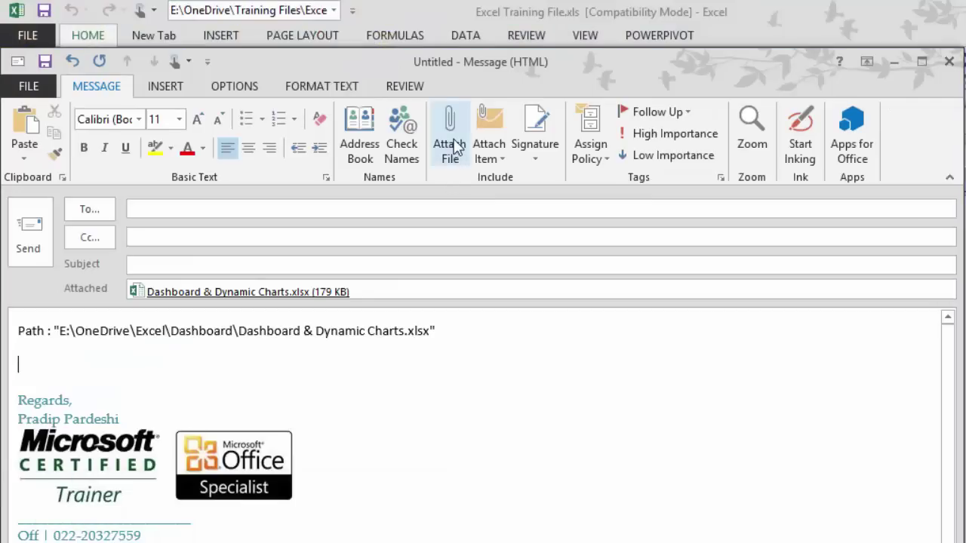
{"action": "left_click", "coordinate": [453, 143]}
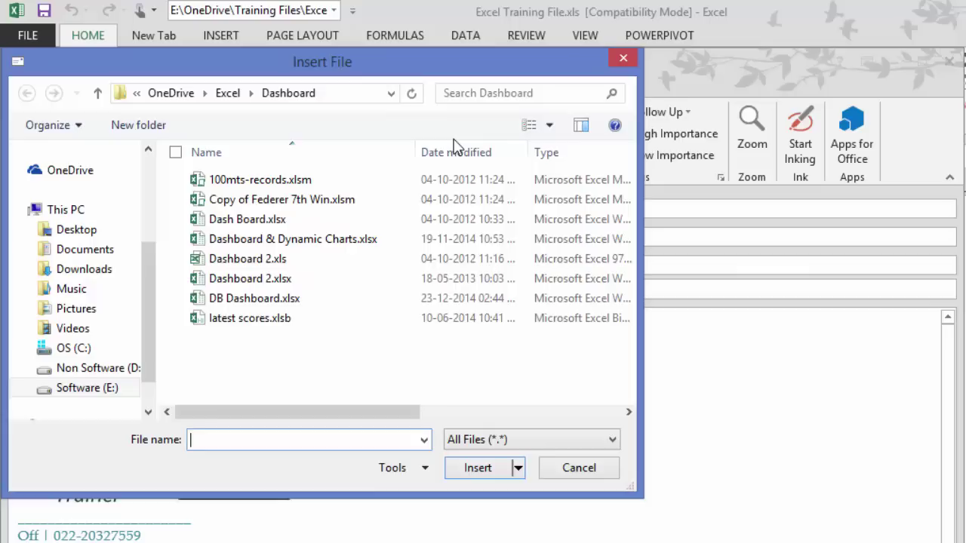
{"action": "key", "text": "ctrl+v"}
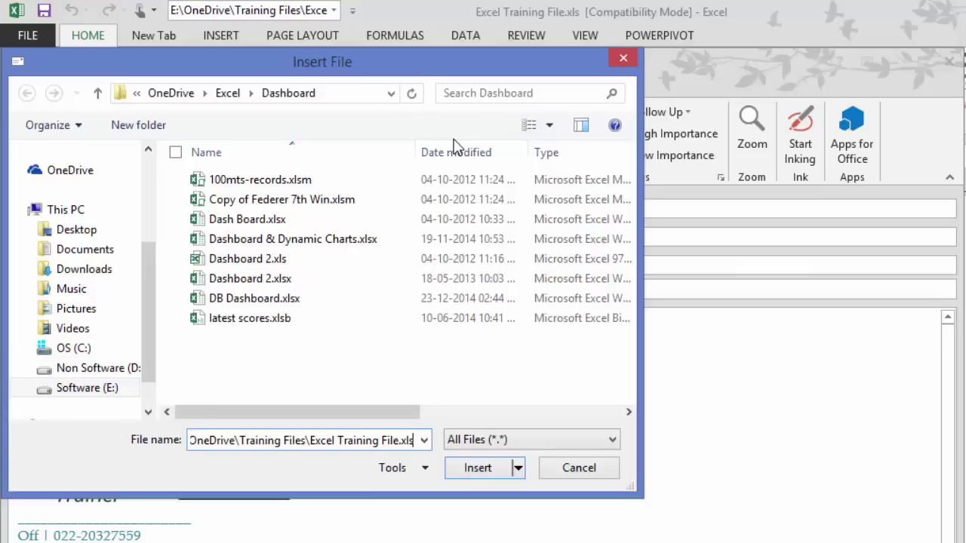
{"action": "key", "text": "Return"}
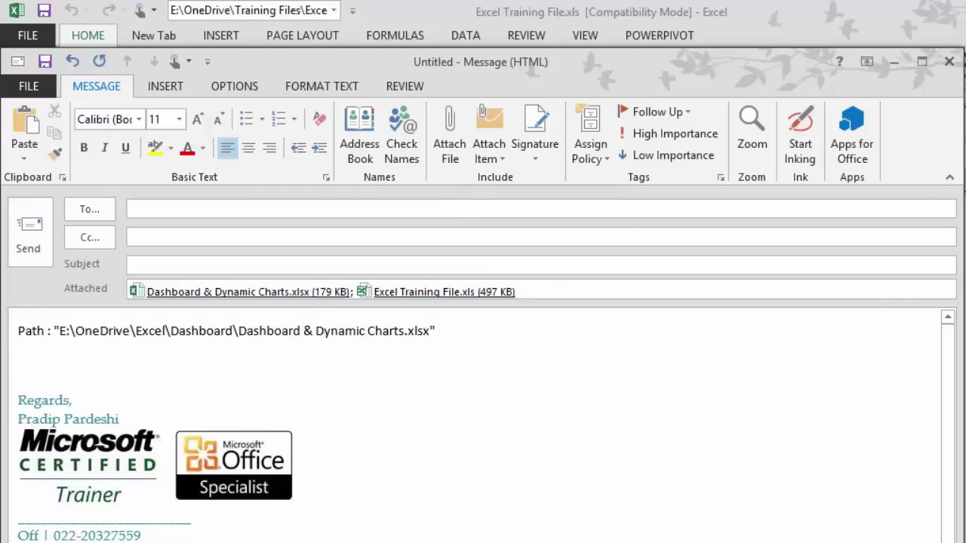
Switch from the Outlook message back to the Excel Training File workbook with Alt+Tab
{"action": "key", "text": "alt+Tab"}
{"action": "key", "text": "alt+Tab"}
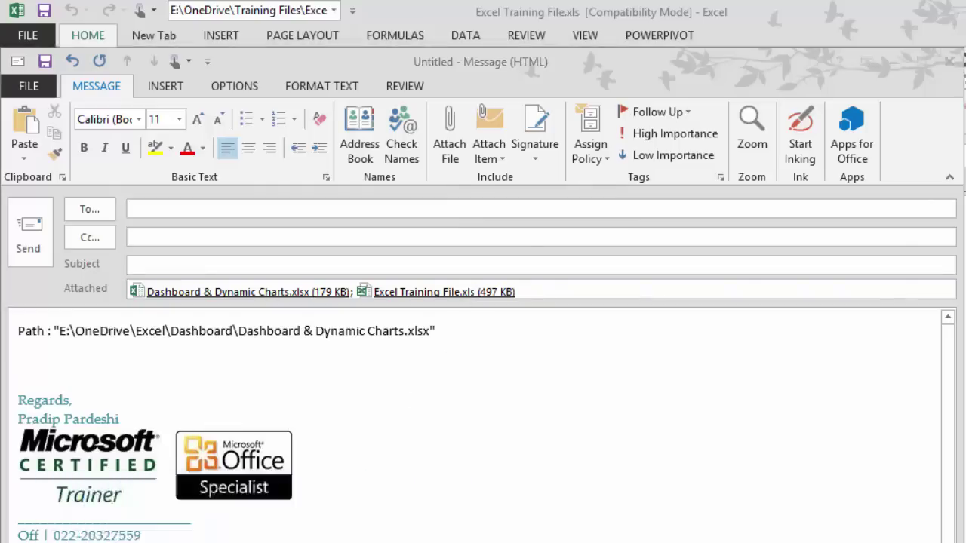